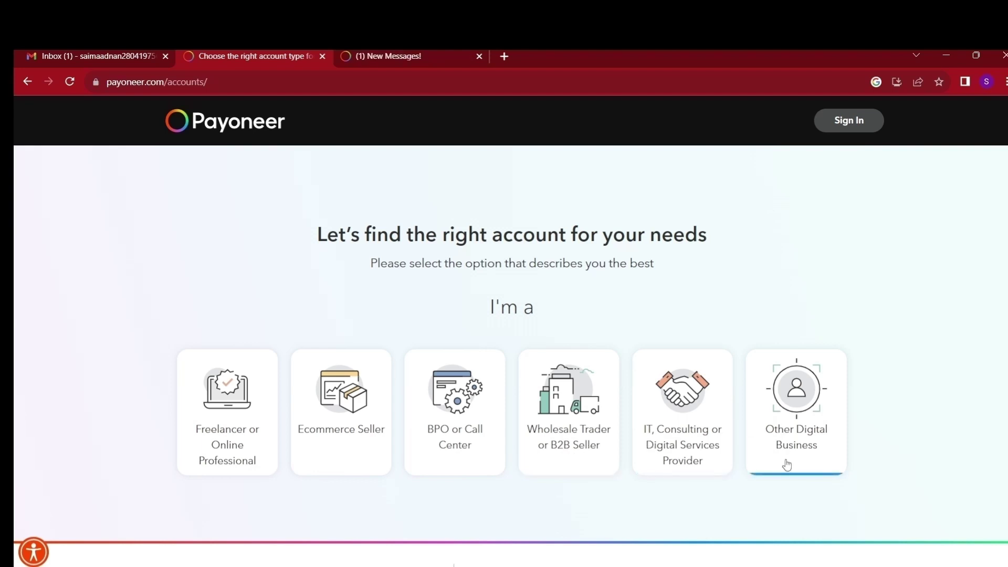
Choose Freelancer or Online Professional and international clients at 1 - 4,999 USD monthly, then Register
left_click(224, 430)
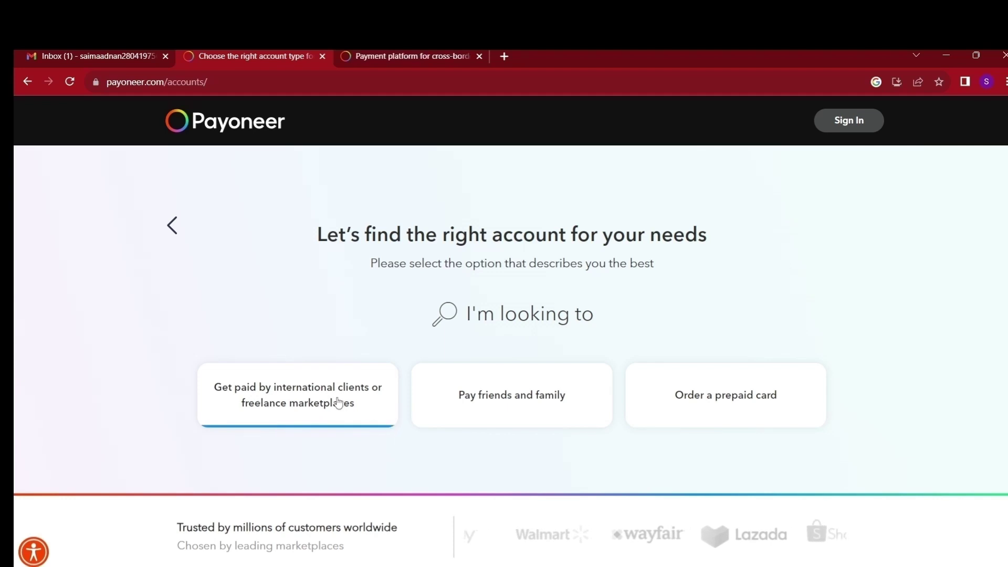
left_click(294, 400)
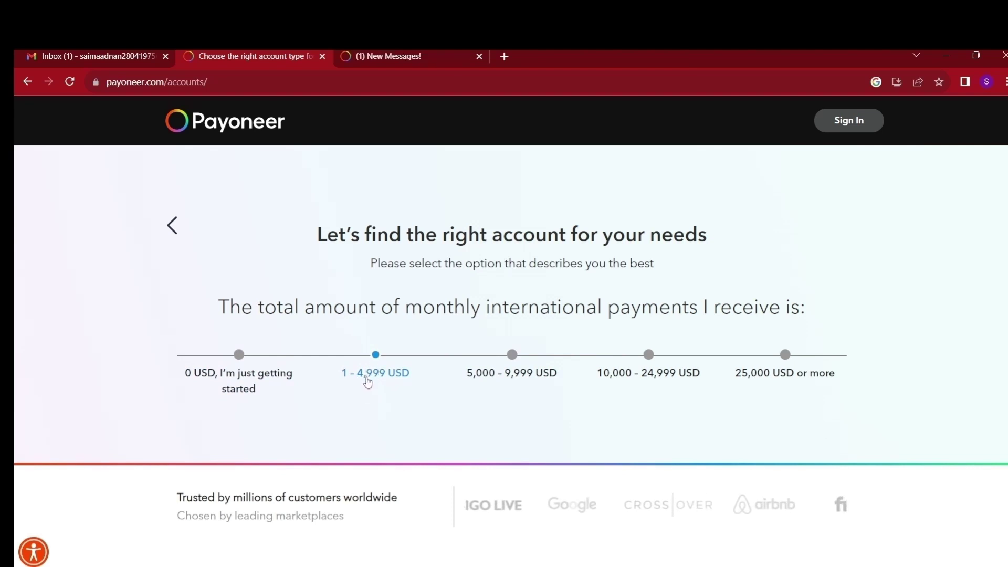
left_click(368, 377)
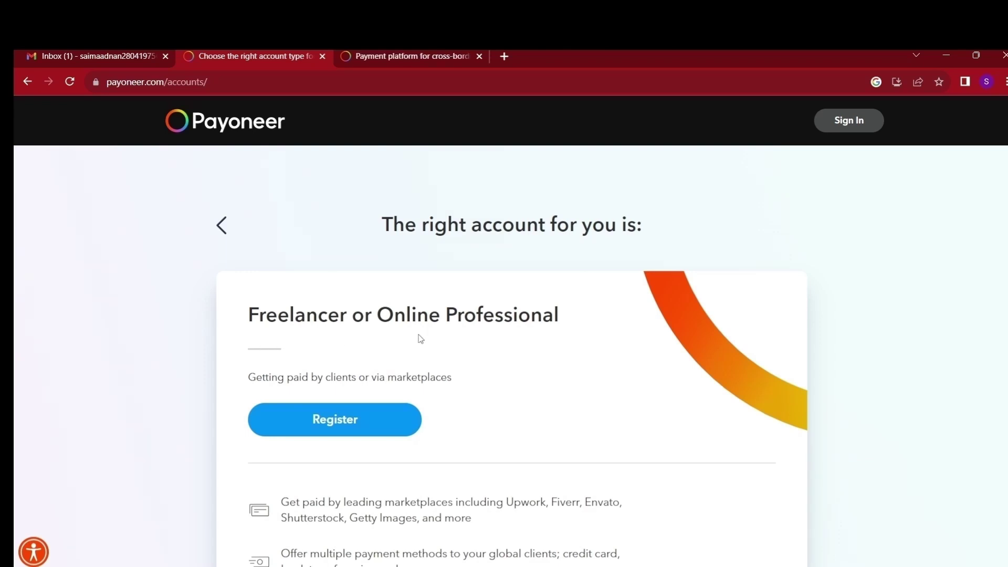
scroll(356, 361, "down", 3)
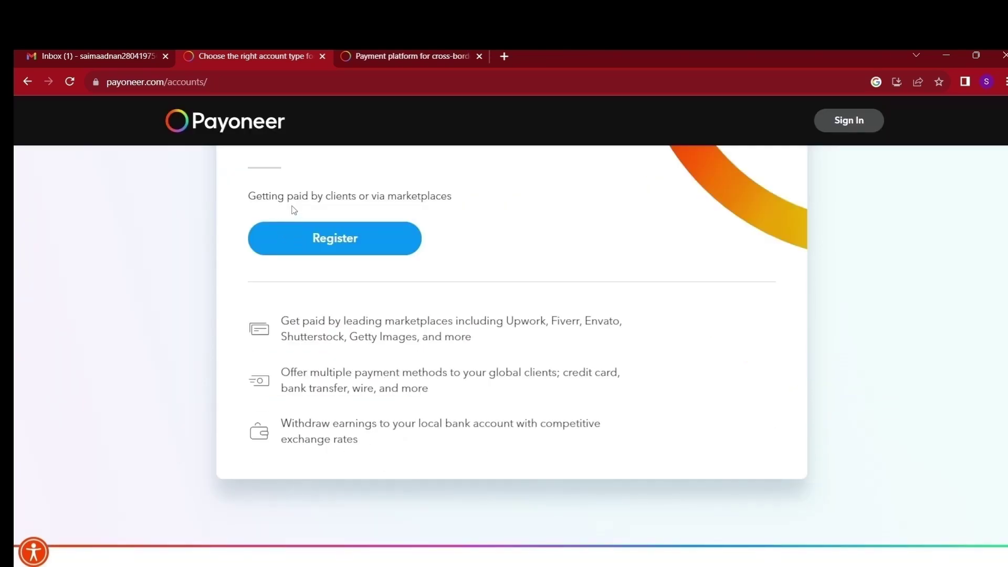
left_click(307, 240)
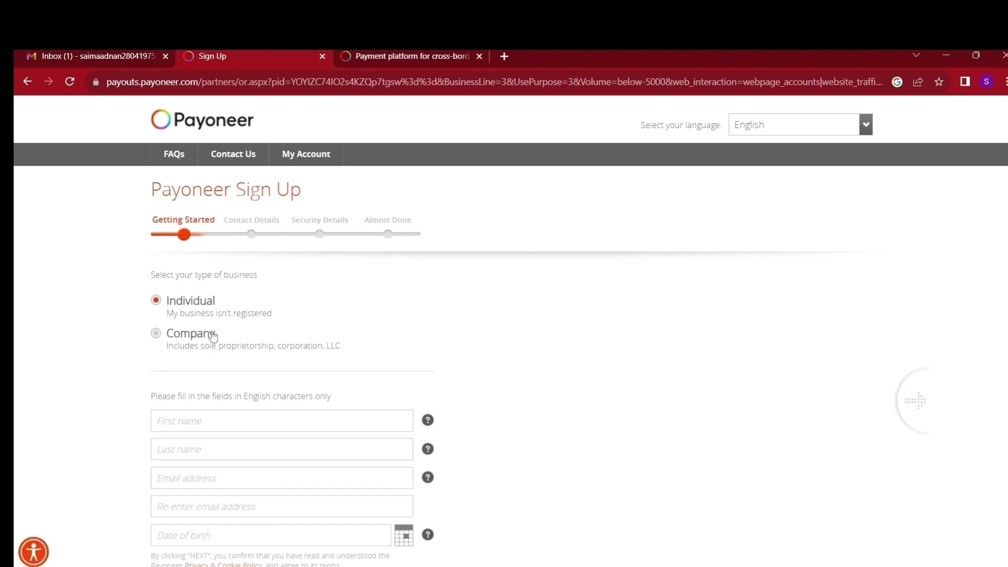
As an Individual, enter first and last name, email twice and birth date, then continue
scroll(216, 315, "down", 1)
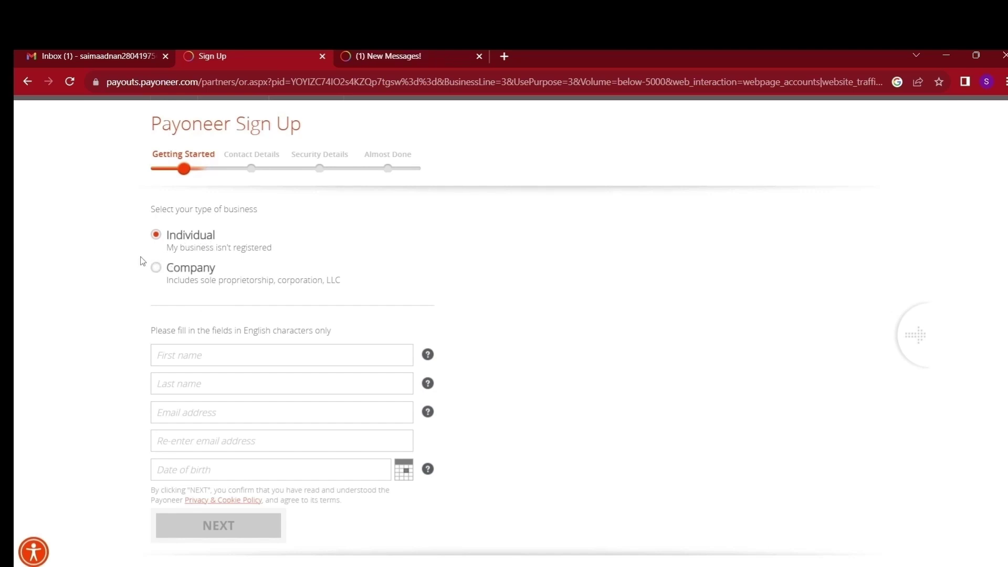
left_click(186, 356)
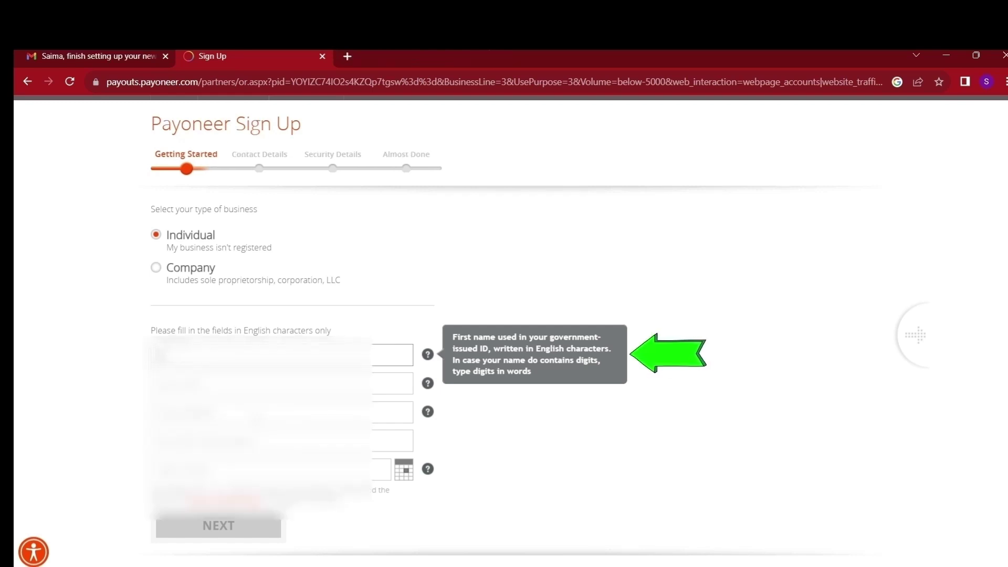
left_click(390, 412)
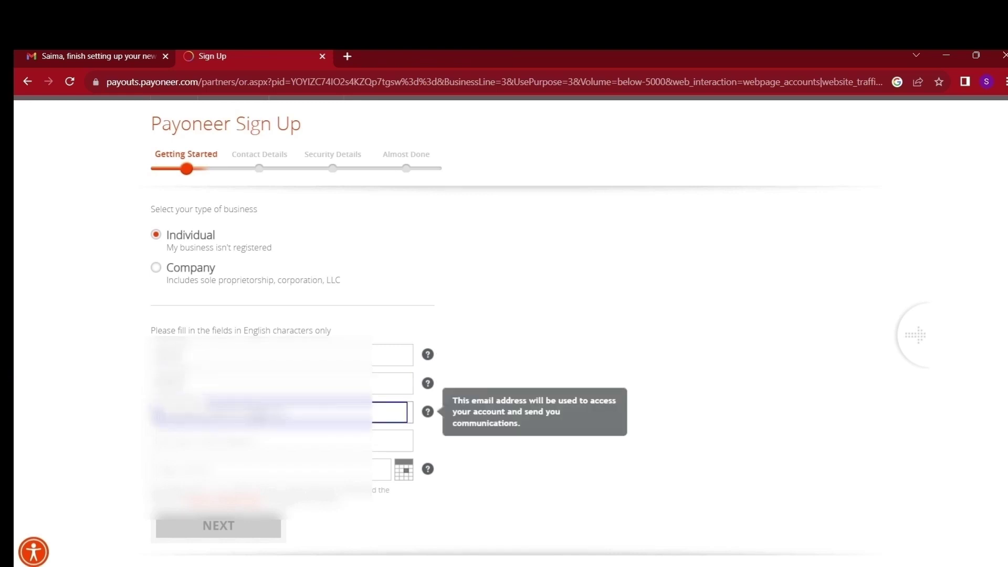
left_click(284, 441)
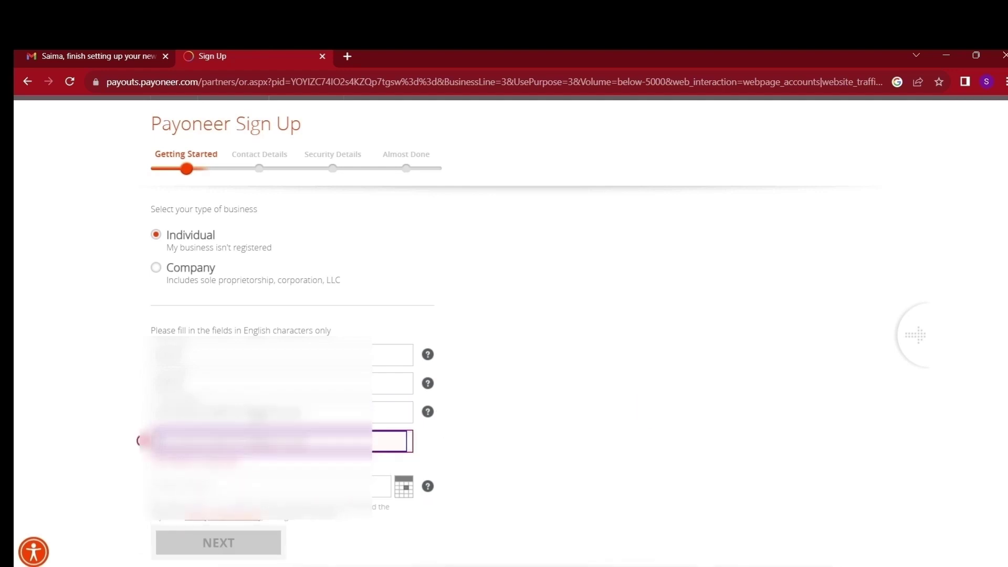
key("Tab")
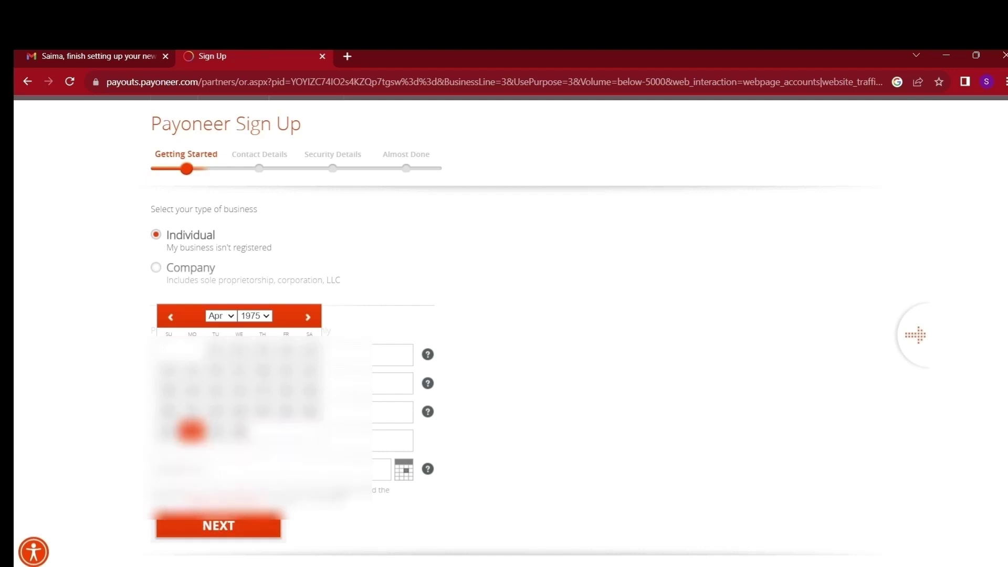
left_click(108, 487)
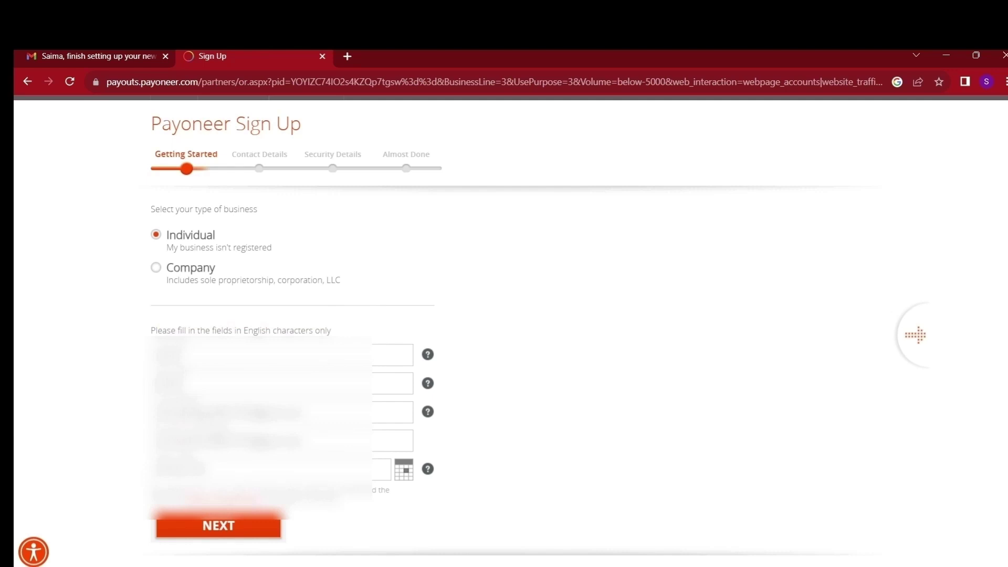
left_click(207, 527)
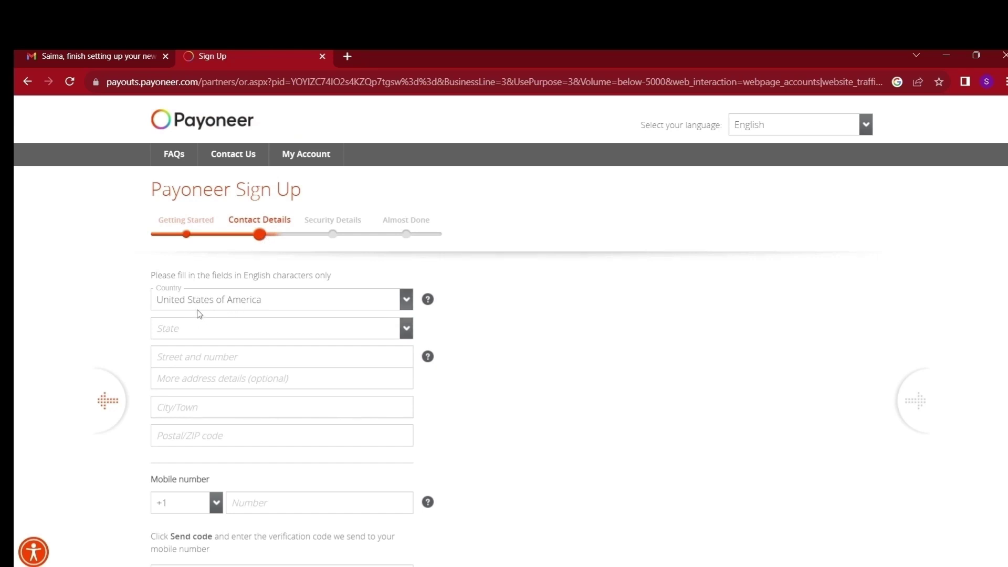
Set the country to Pakistan and enter the street address, city and postal code
mouse_move(198, 307)
key("p")
left_click(304, 330)
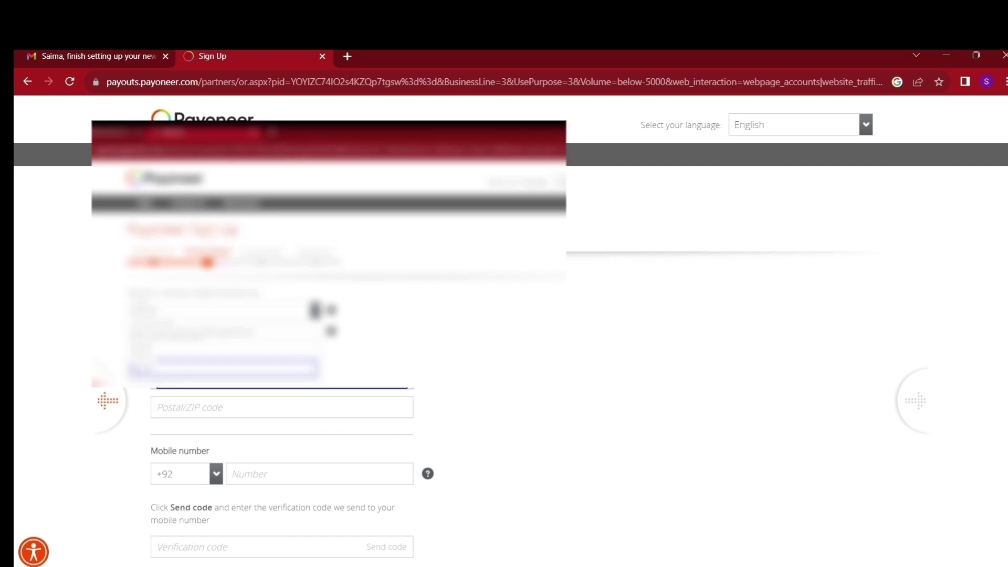
left_click(282, 407)
type("513")
key("Tab")
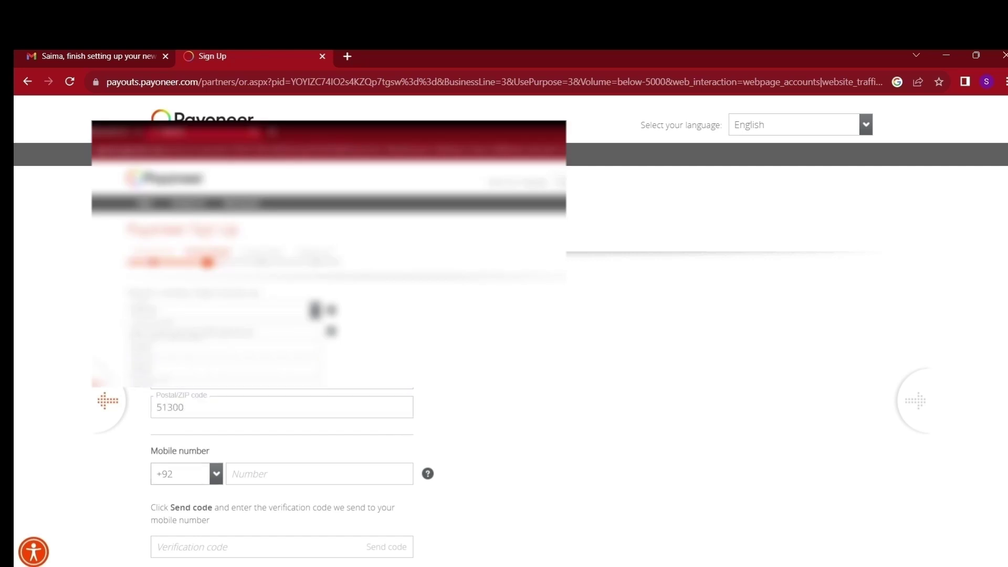
Enter the mobile number and its verification code, then submit the contact details
left_click(272, 475)
scroll(272, 475, "down", 3)
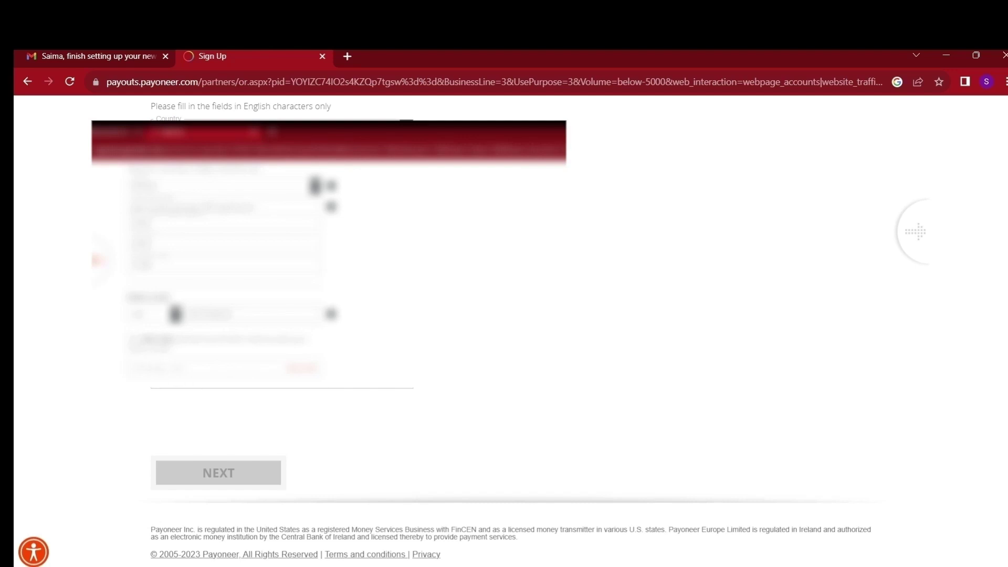
left_click(310, 370)
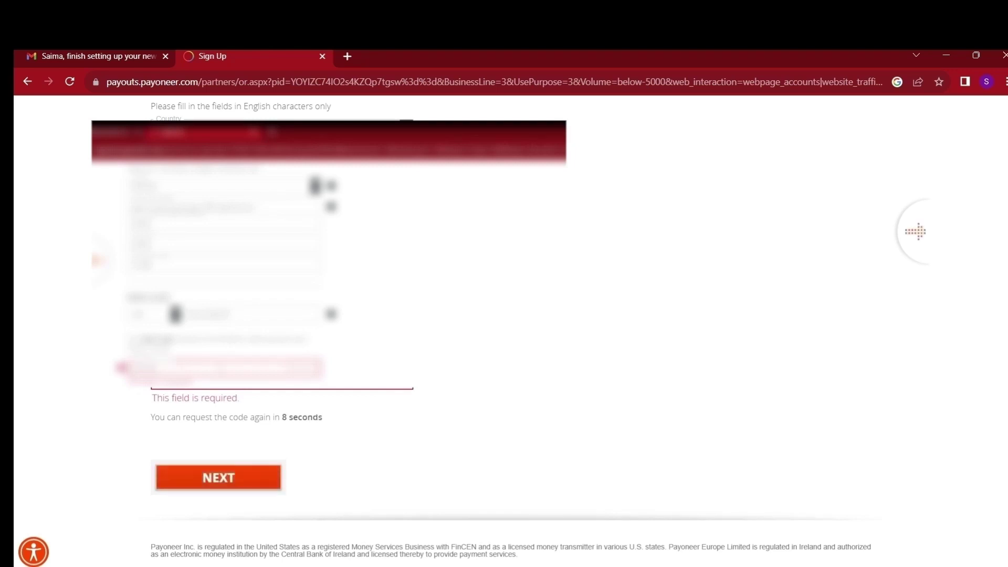
left_click(197, 479)
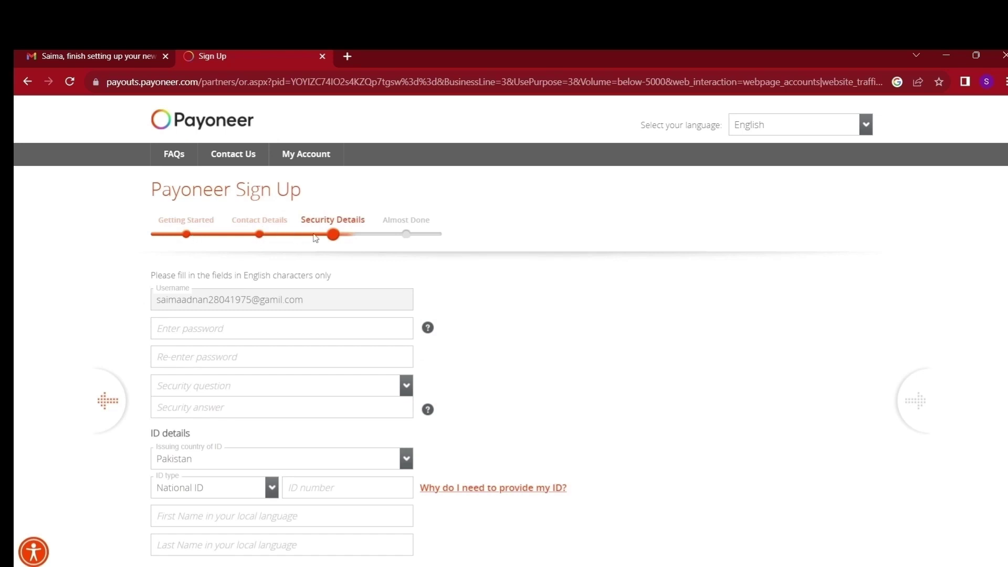
Enter the account password and re-enter it to confirm
left_click(246, 329)
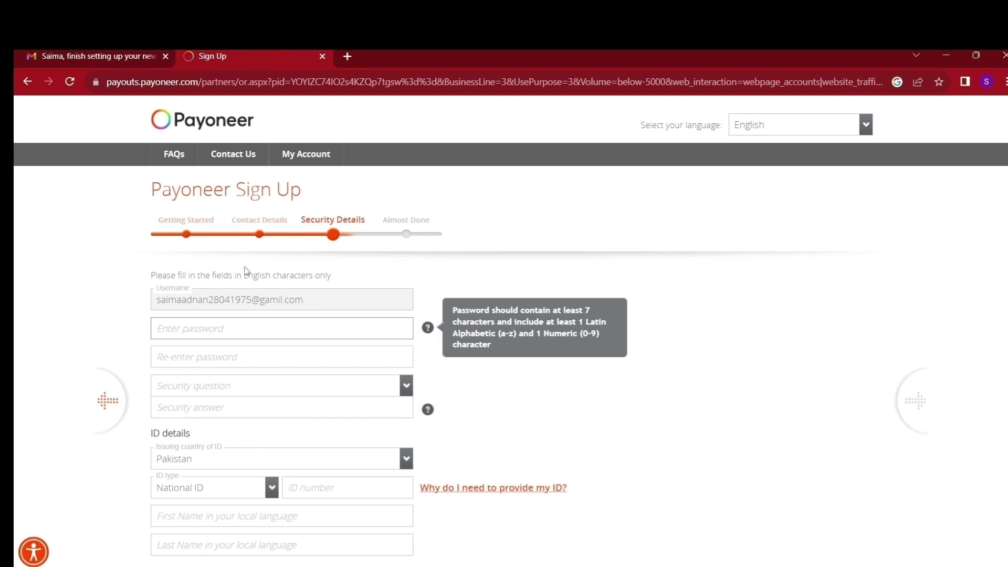
type("•••••")
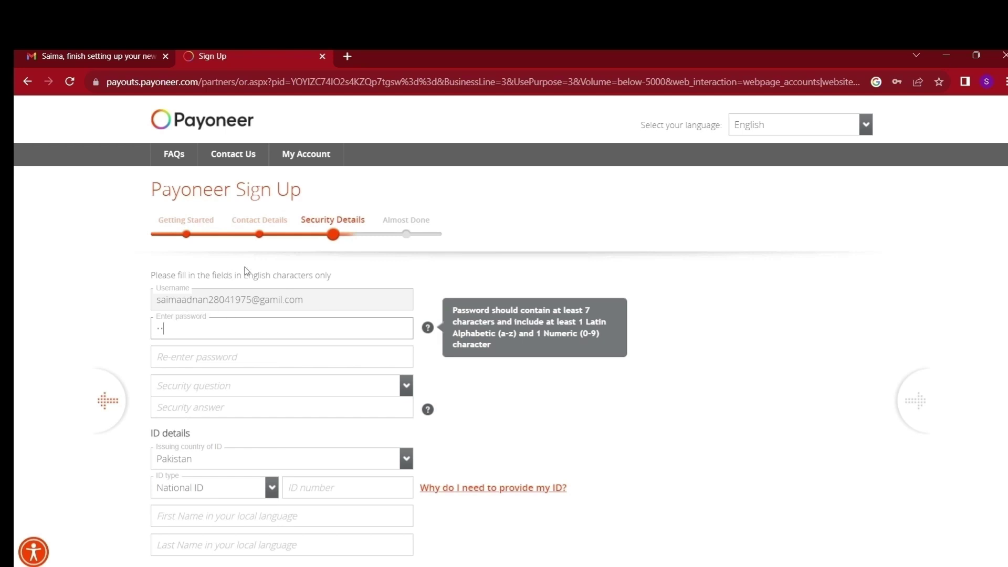
type("••••")
key("Tab")
type("•••••••••")
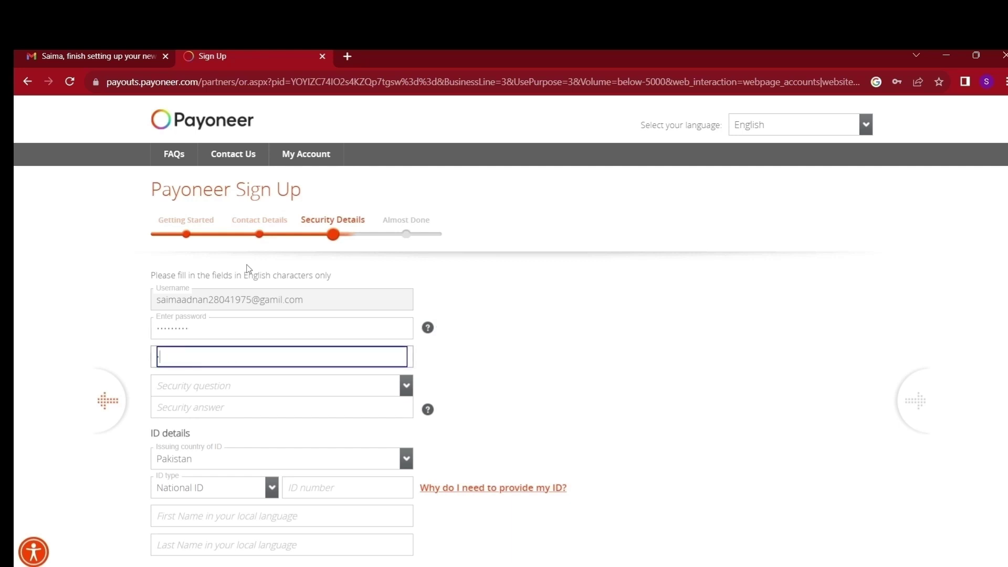
key("Tab")
Pick a security question, skip past the ID number field, and open a new browser tab
key("Down")
scroll(877, 404, "down", 1)
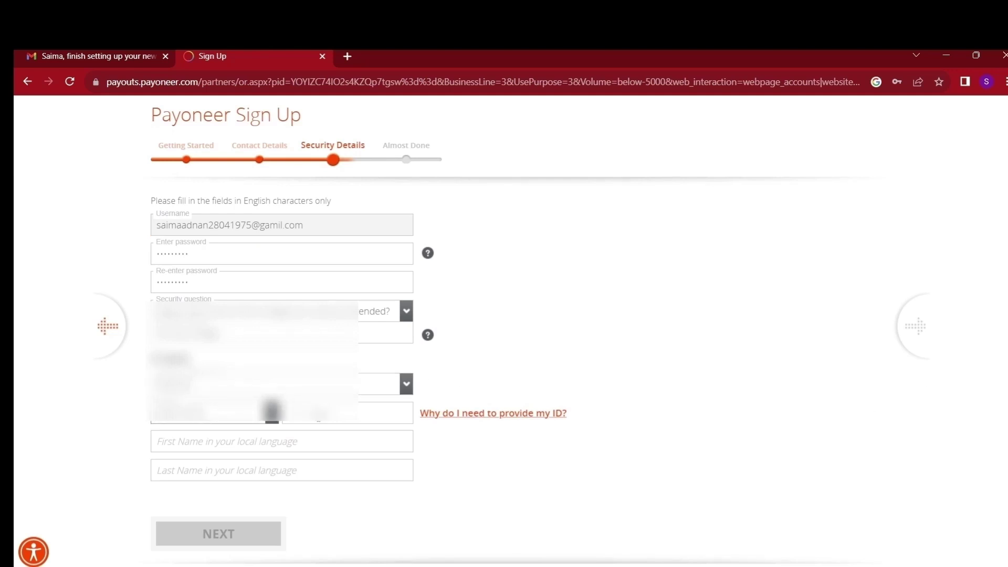
key("Tab")
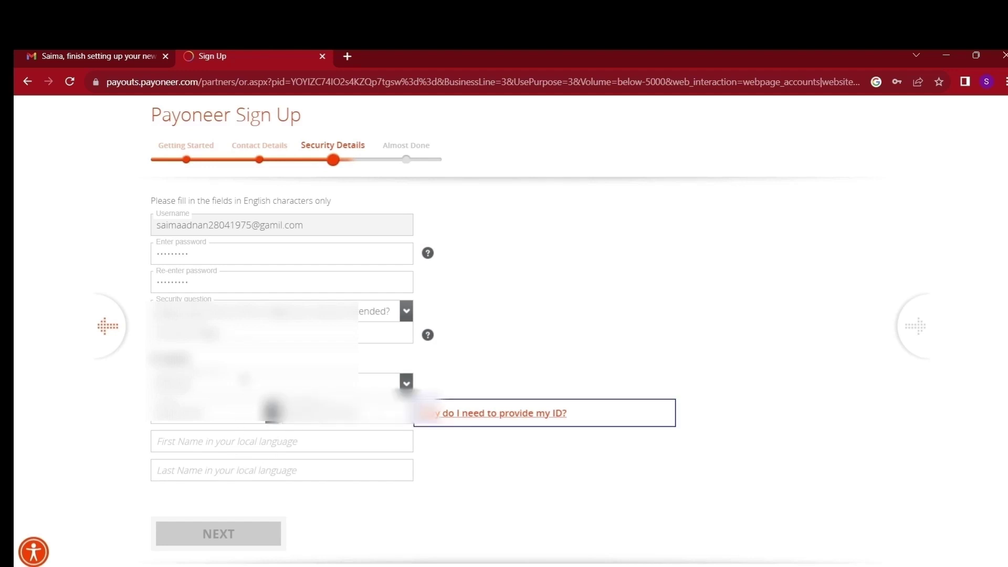
left_click(346, 57)
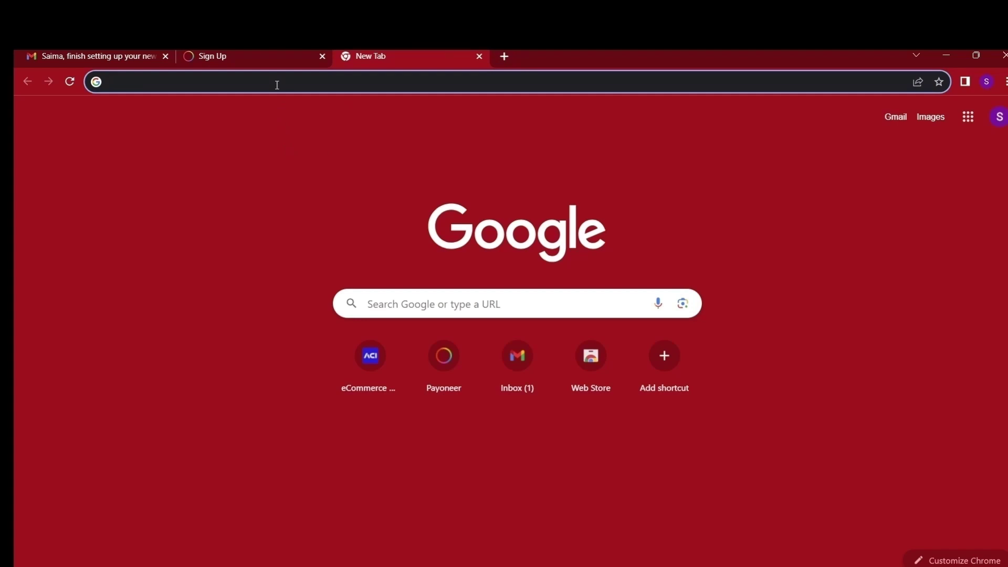
Search 'english to urdu' and translate the first name into Urdu
type("engli")
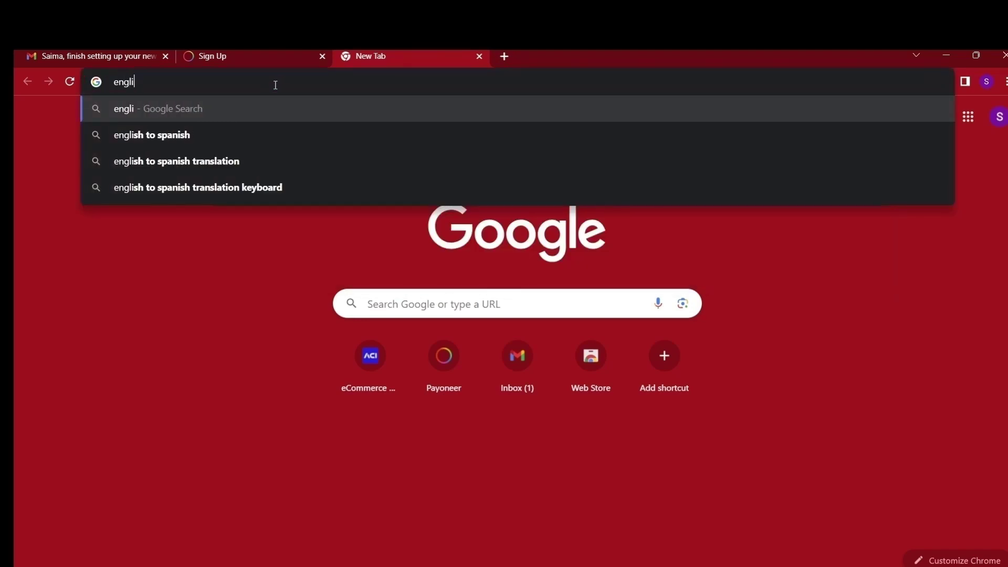
type("sh to u")
key("Return")
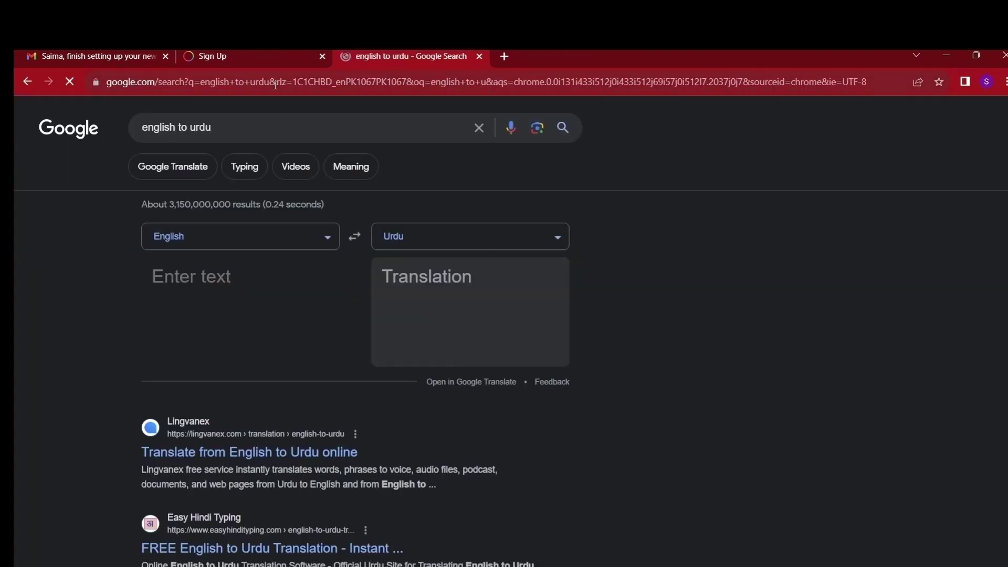
left_click(247, 273)
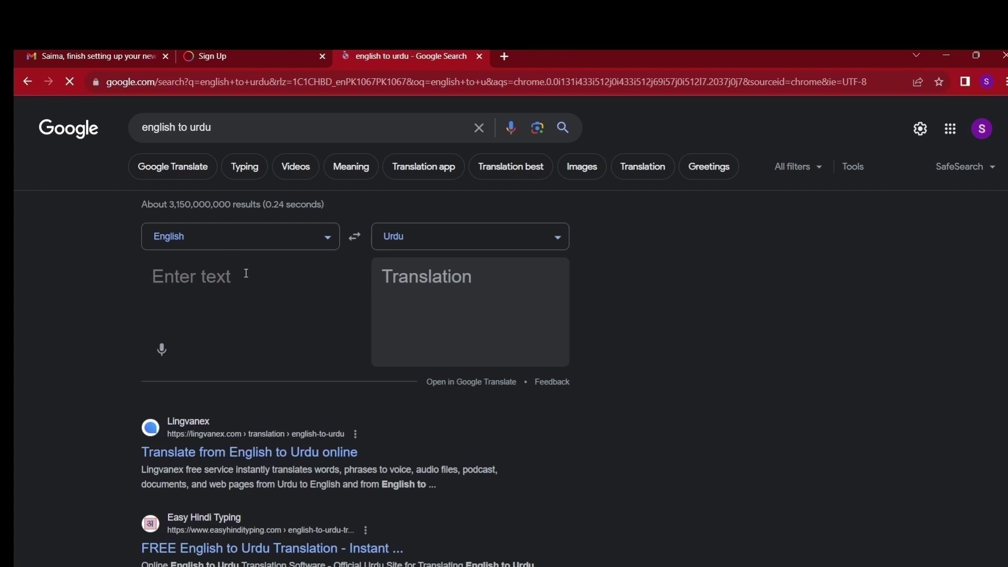
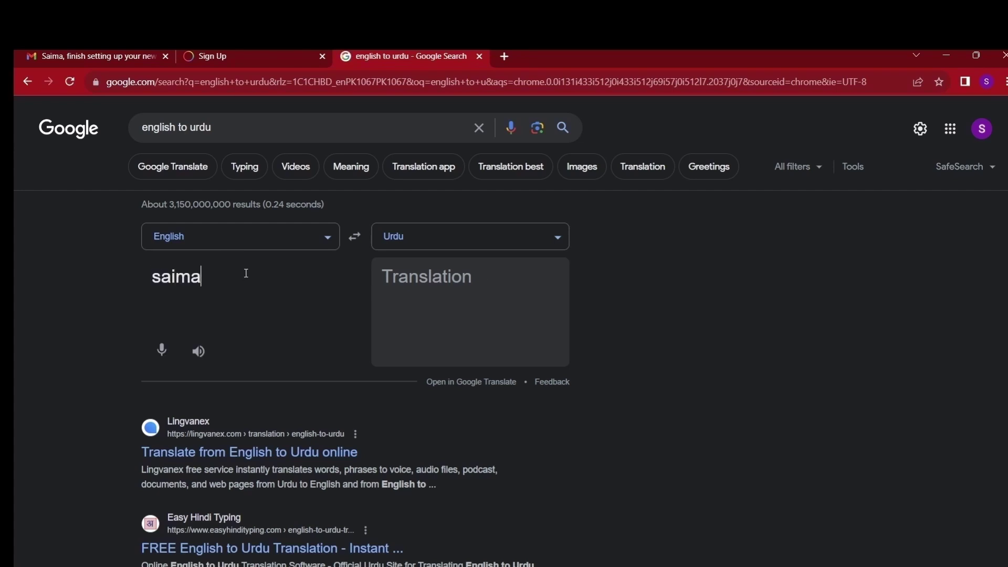
left_click_drag(521, 273, 564, 275)
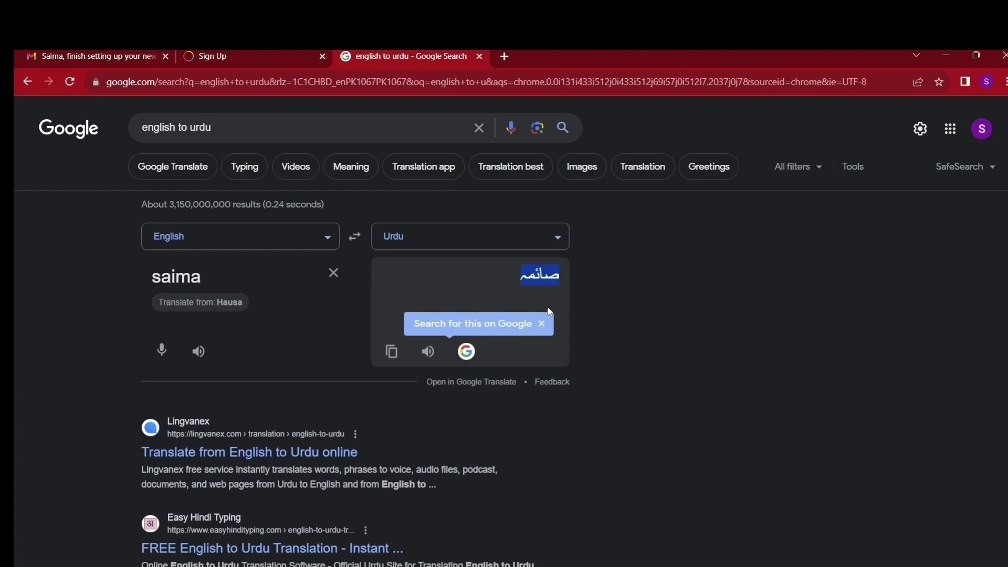
Replace the word in the translator with the surname and copy its Urdu translation
left_click(257, 60)
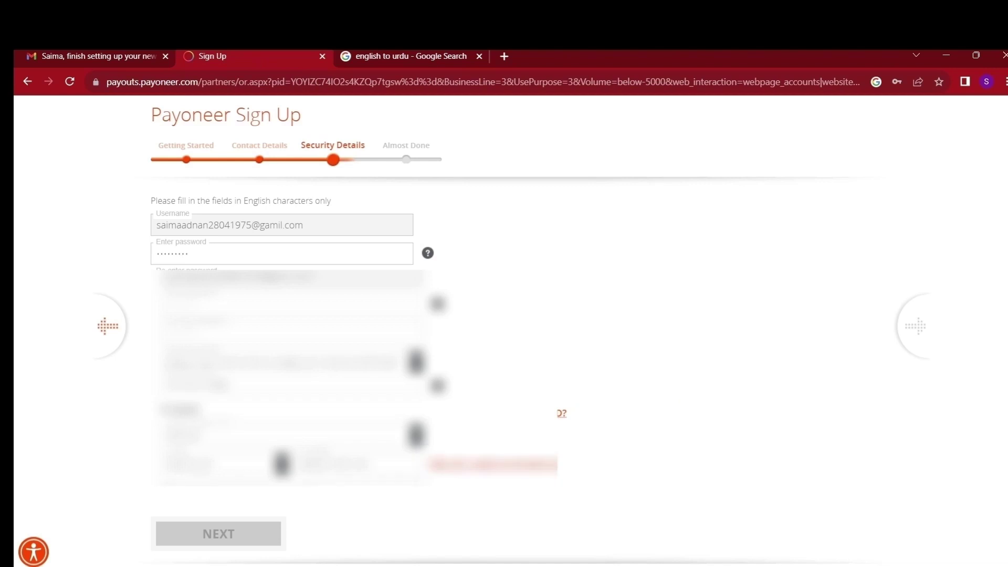
left_click(405, 56)
left_click(333, 273)
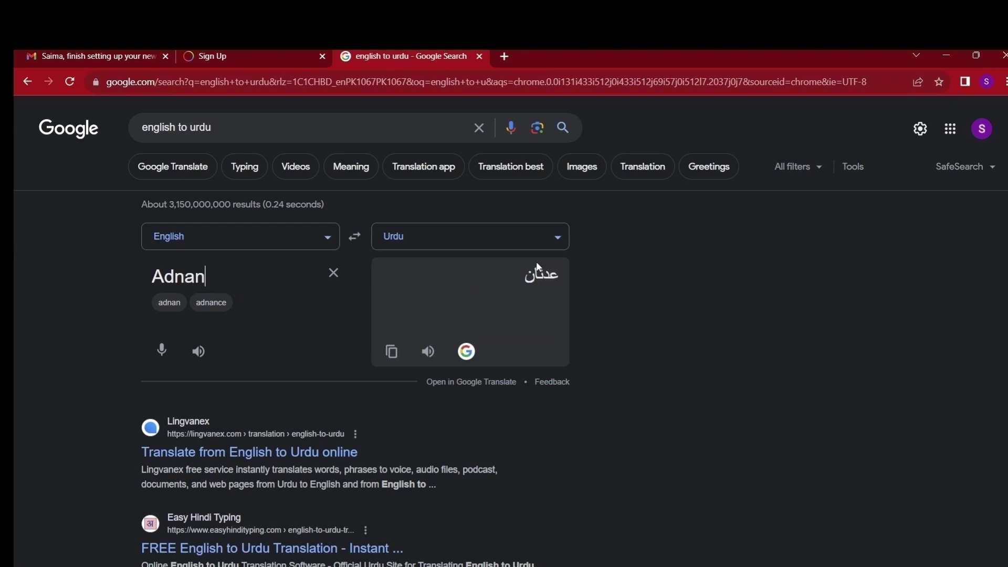
double_click(541, 274)
key("ctrl+c")
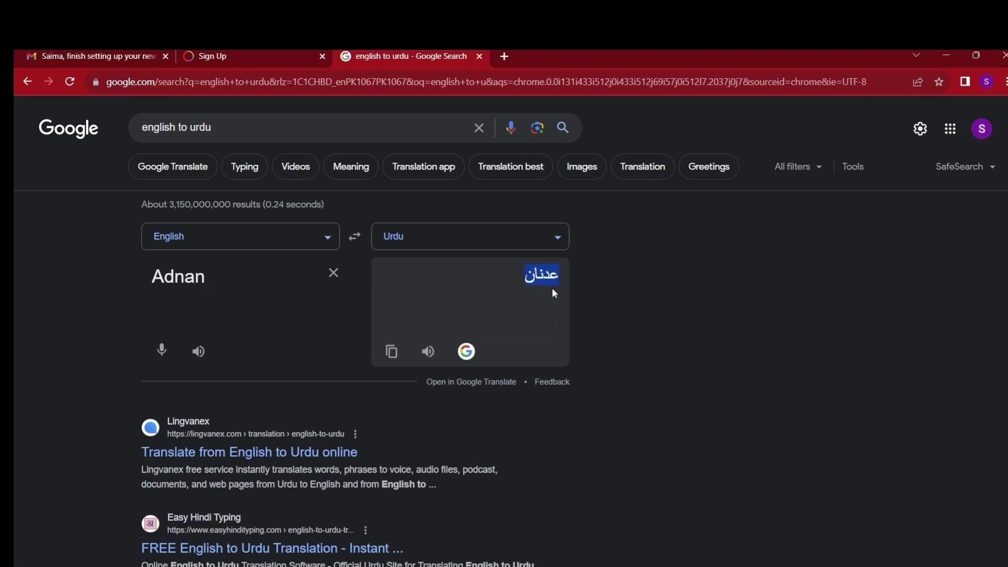
Paste the Urdu surname into the local-language Last Name field and continue to the next step
left_click(242, 59)
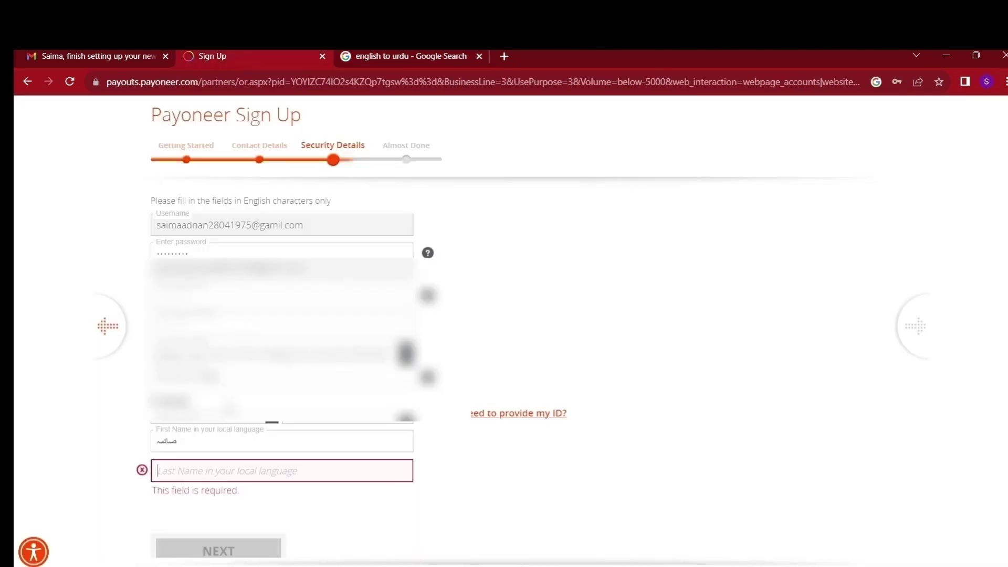
left_click(185, 473)
key("ctrl+v")
scroll(214, 493, "down", 1)
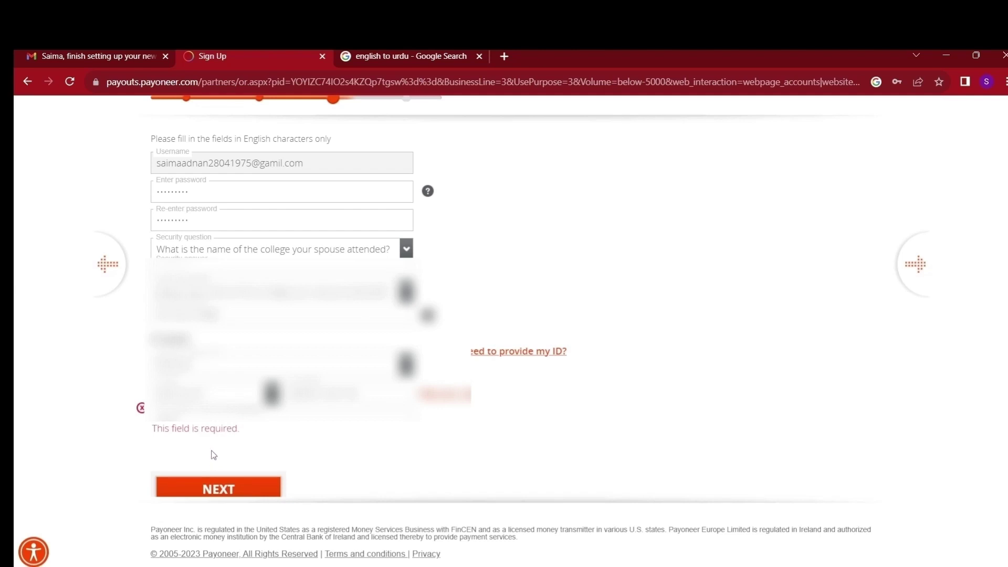
left_click(216, 488)
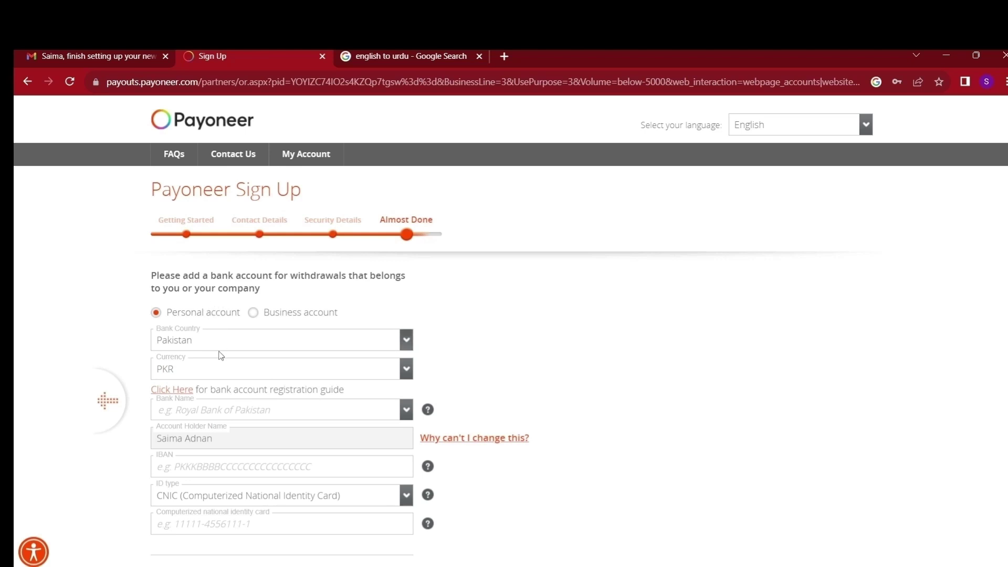
Select Meezan Bank Limited as the bank name
left_click(217, 414)
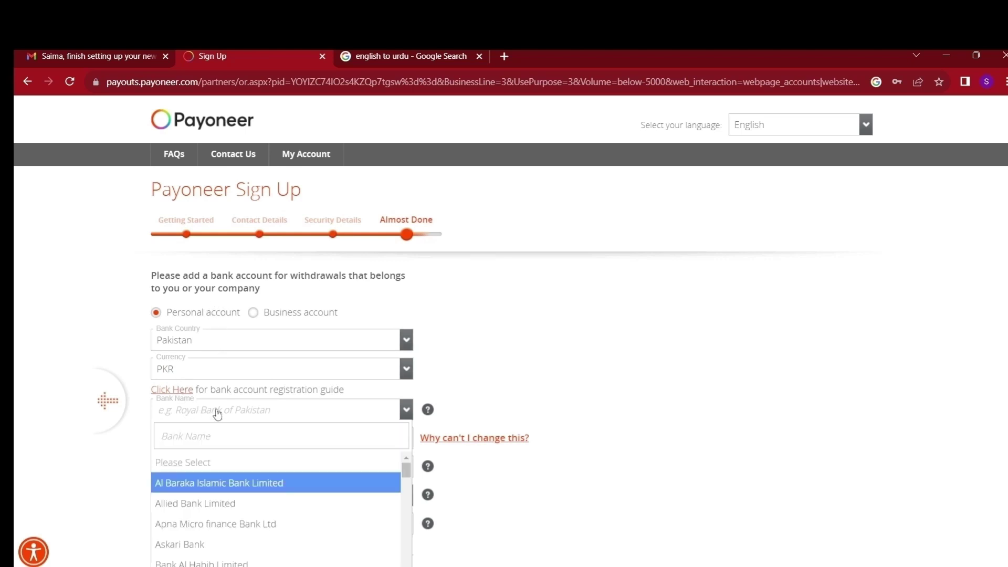
type("me")
key("BackSpace")
key("BackSpace")
scroll(174, 505, "down", 5)
left_click(199, 484)
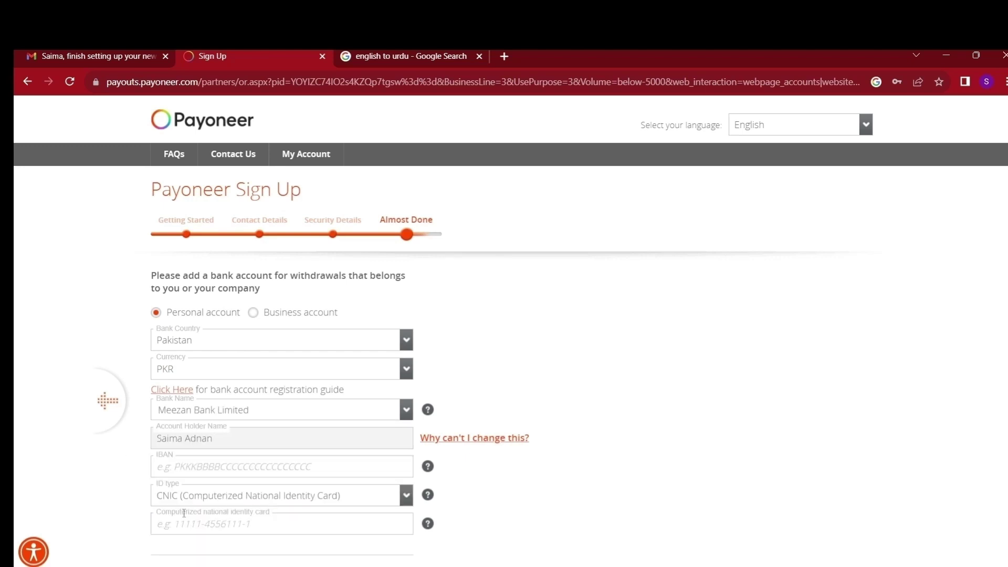
Enter the IBAN and the national ID card (CNIC) number
left_click(195, 466)
key("BackSpace")
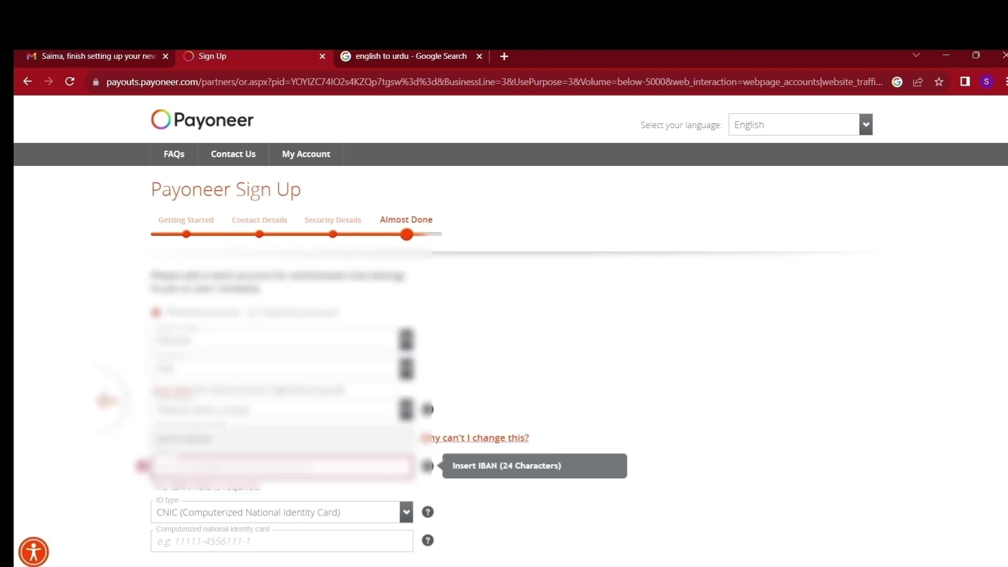
key("Tab")
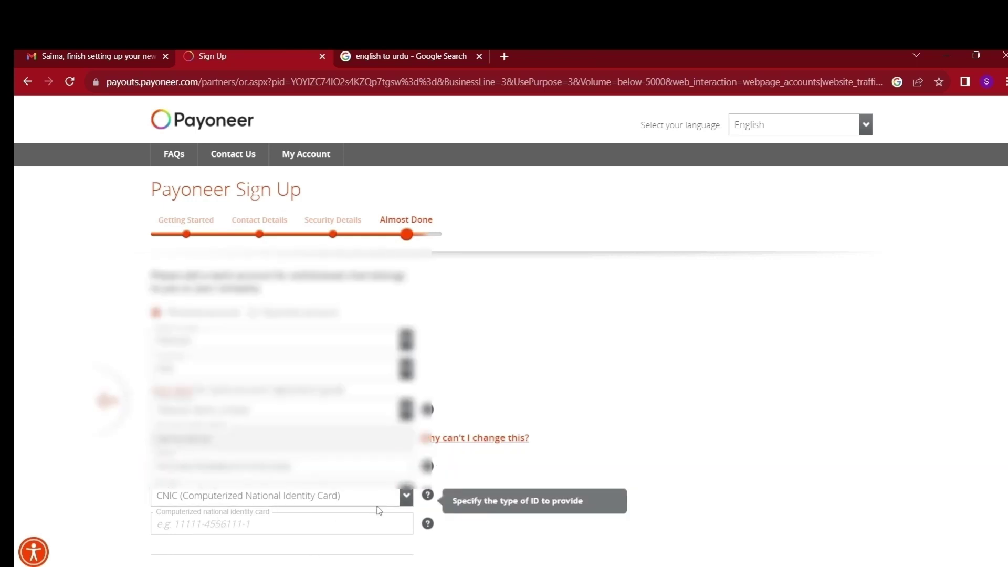
scroll(322, 498, "down", 3)
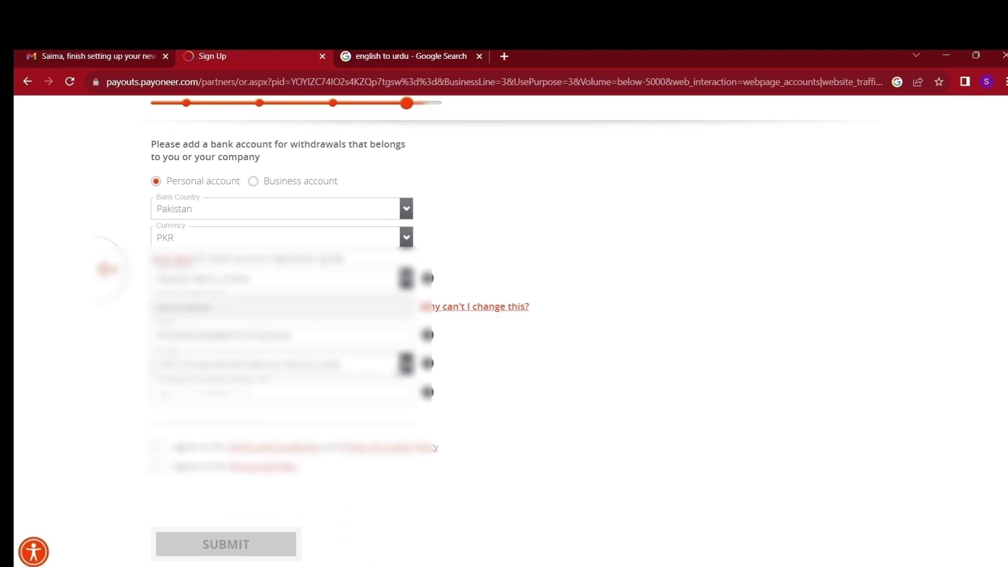
left_click(158, 394)
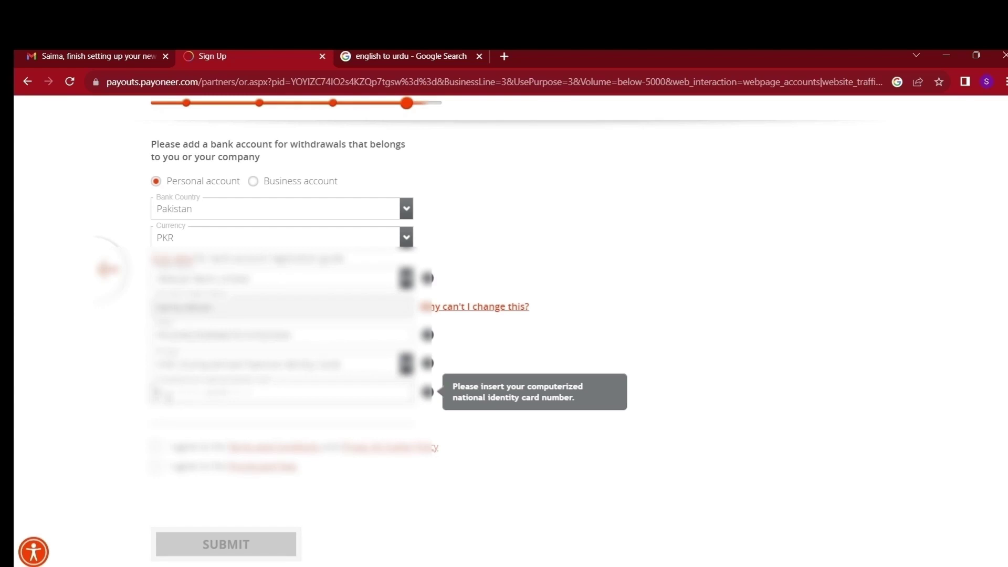
key("ctrl+v")
Accept both agreements and submit the application
left_click(155, 447)
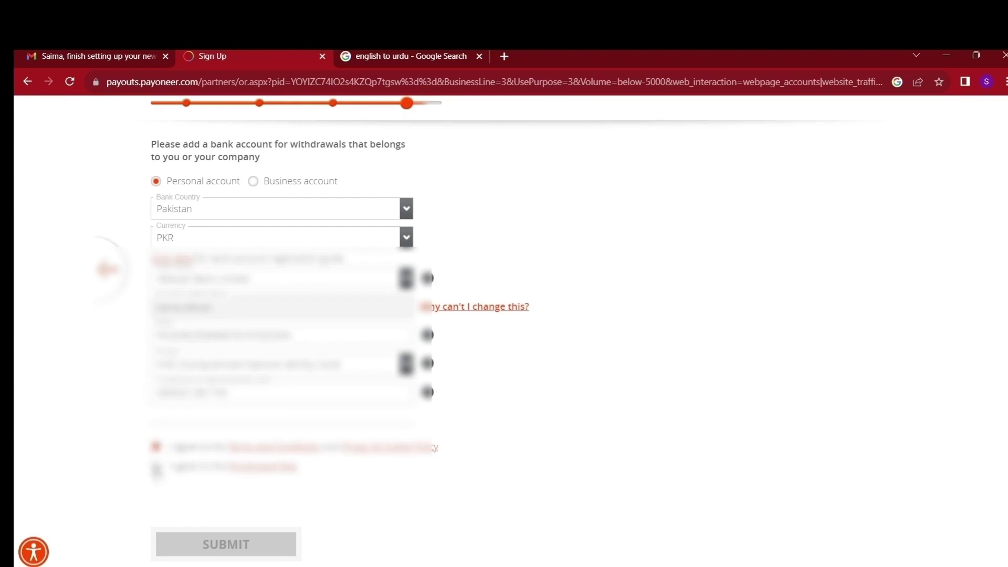
left_click(156, 467)
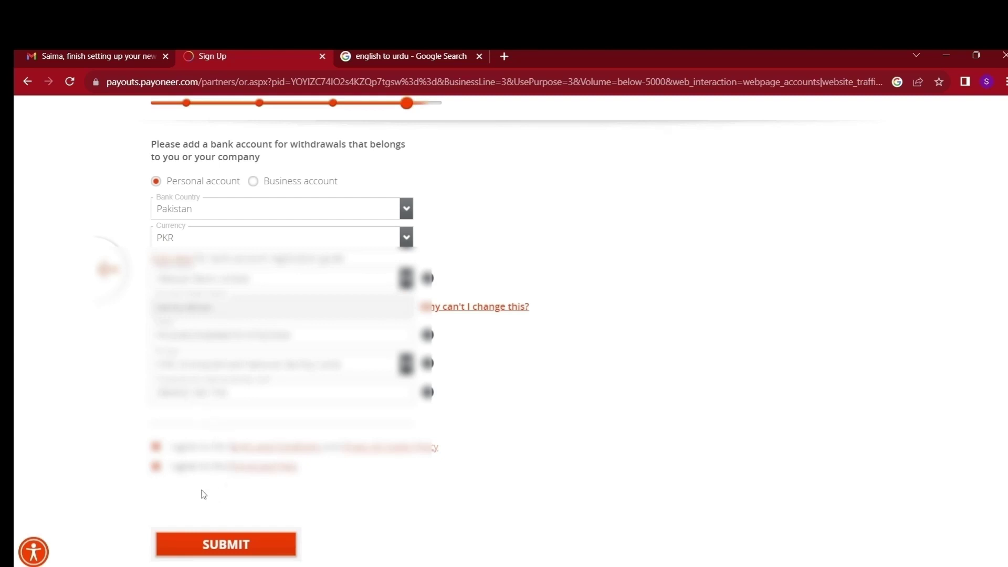
scroll(205, 517, "down", 1)
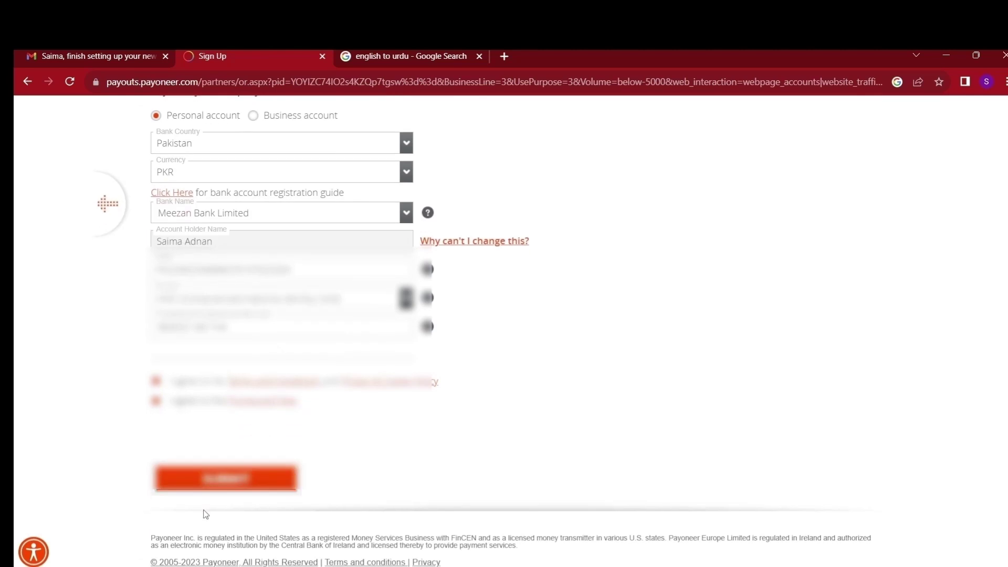
left_click(209, 479)
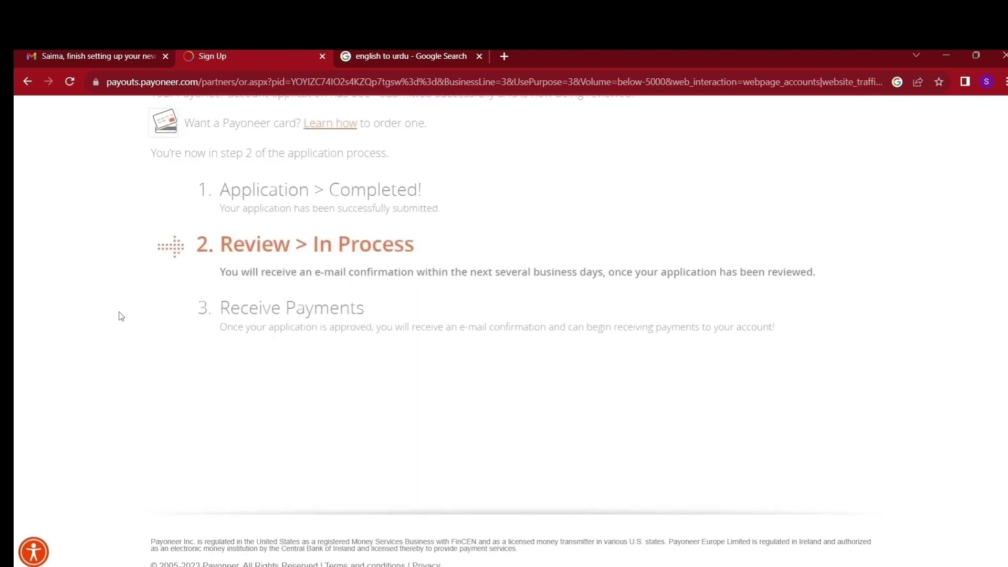
Scroll through the Congratulations page showing Application Completed and Review In Process
scroll(102, 239, "up", 3)
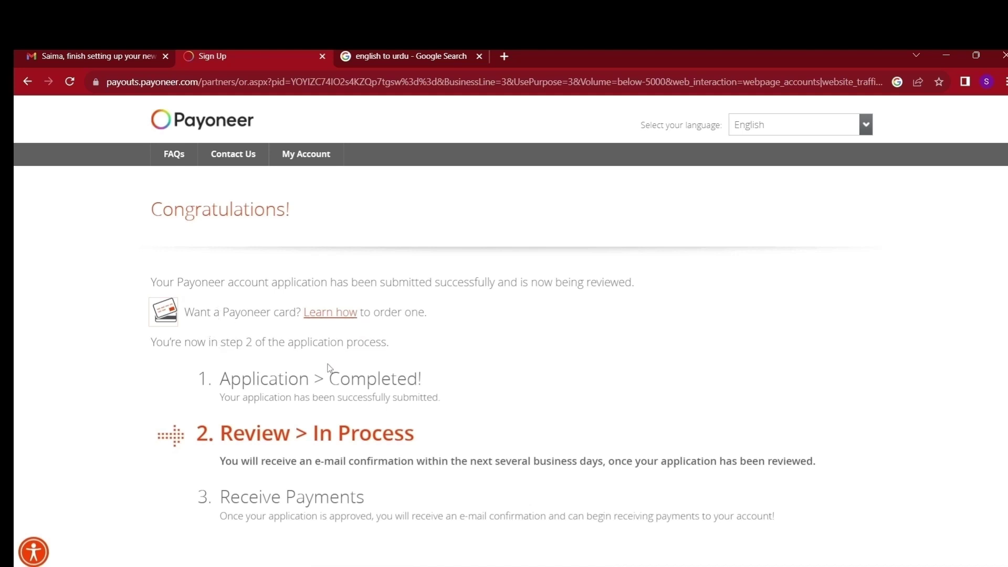
scroll(326, 386, "down", 2)
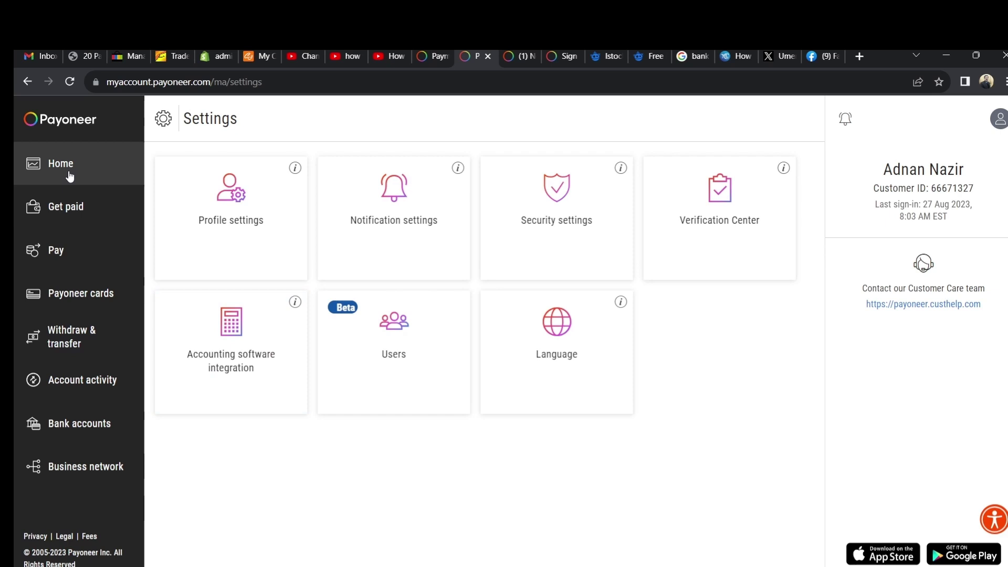
Go to Settings from the avatar menu and open the Verification Center card
left_click(1001, 120)
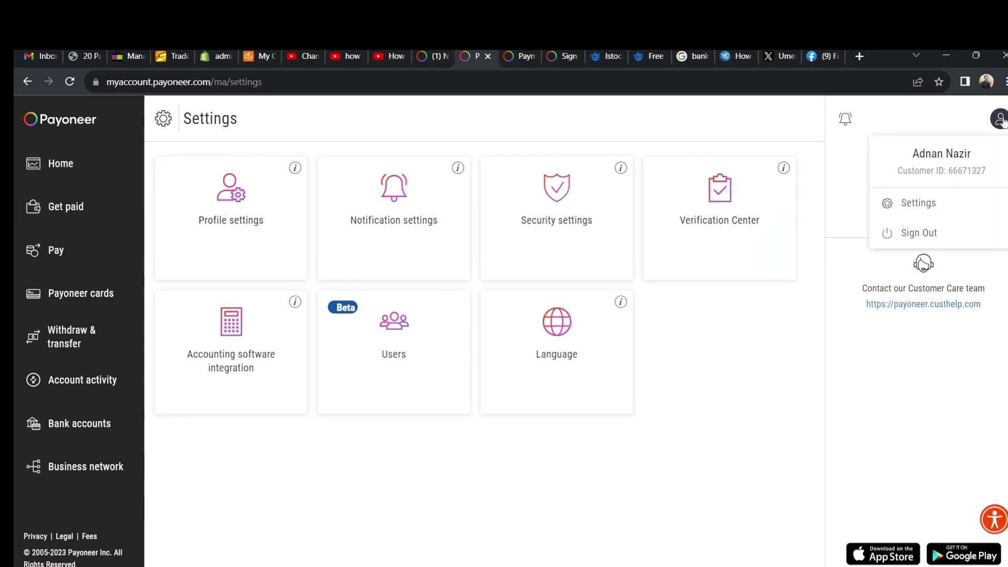
left_click(921, 203)
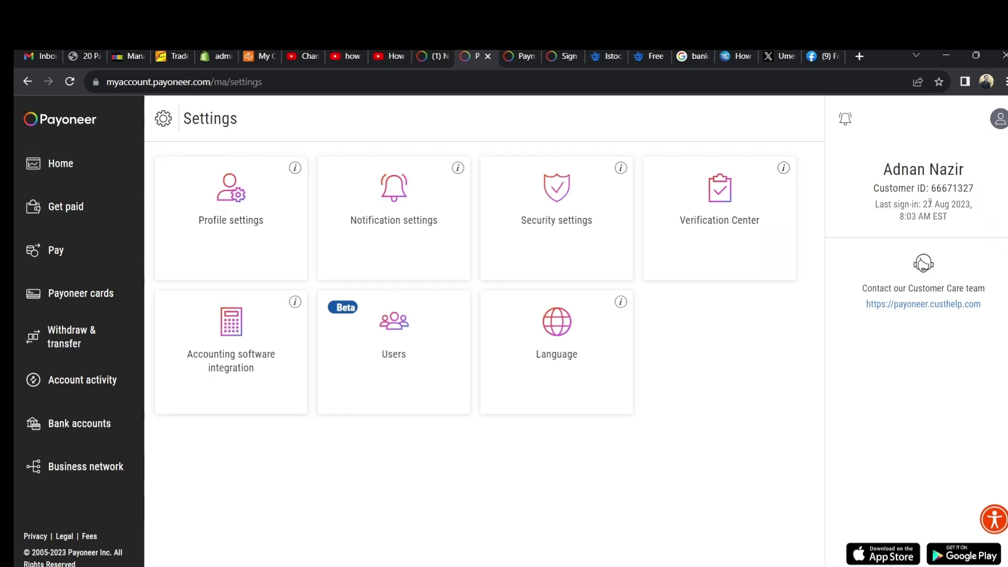
left_click(715, 211)
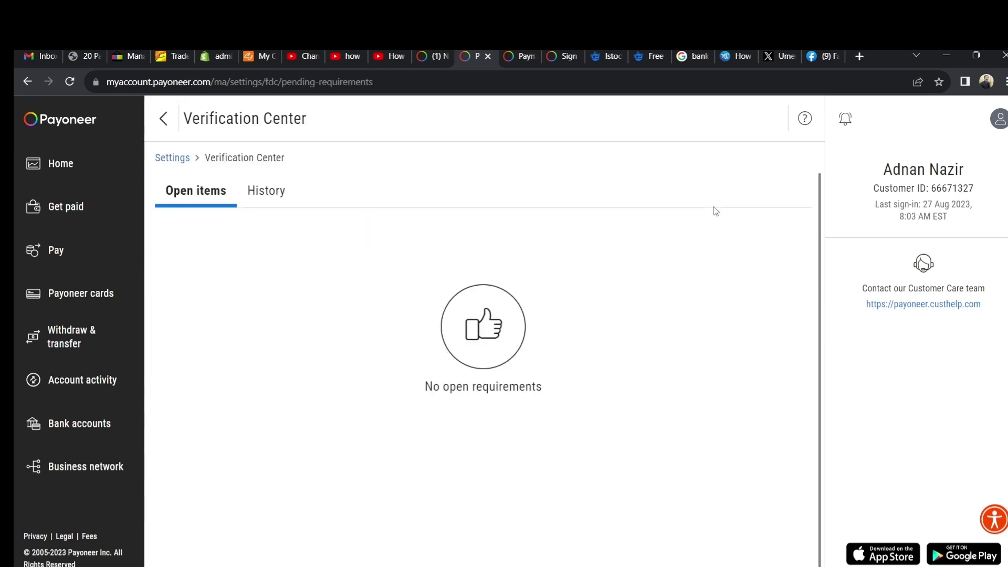
Open the History tab and sort by Status so Under review items like Store URL come first
left_click(265, 191)
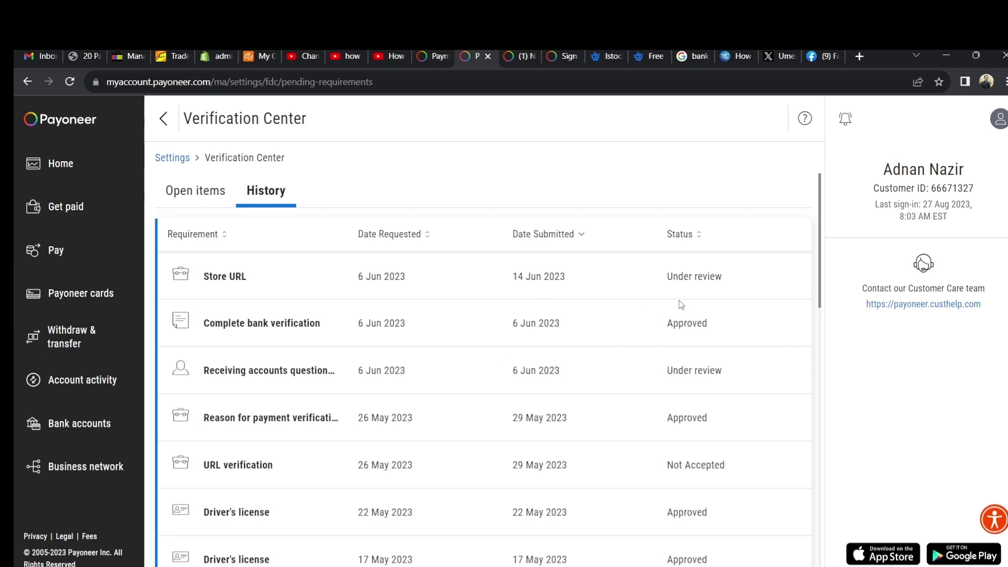
left_click(696, 240)
left_click(696, 240)
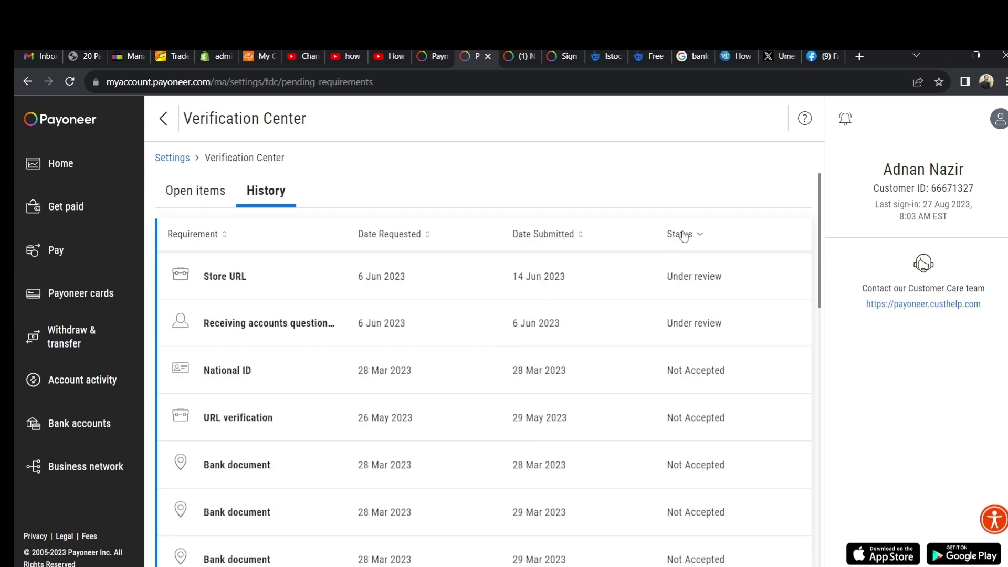
left_click(700, 235)
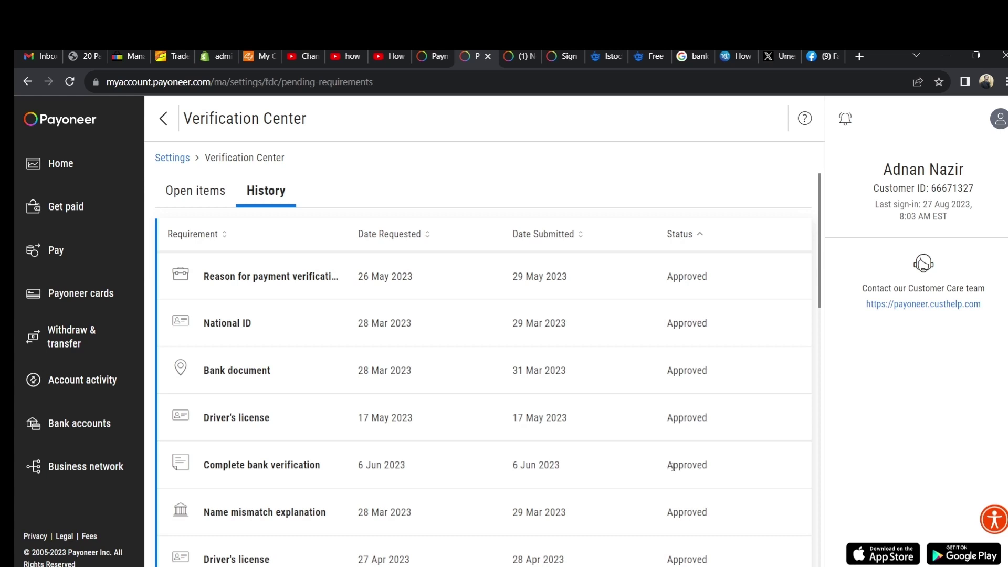
scroll(345, 380, "down", 2)
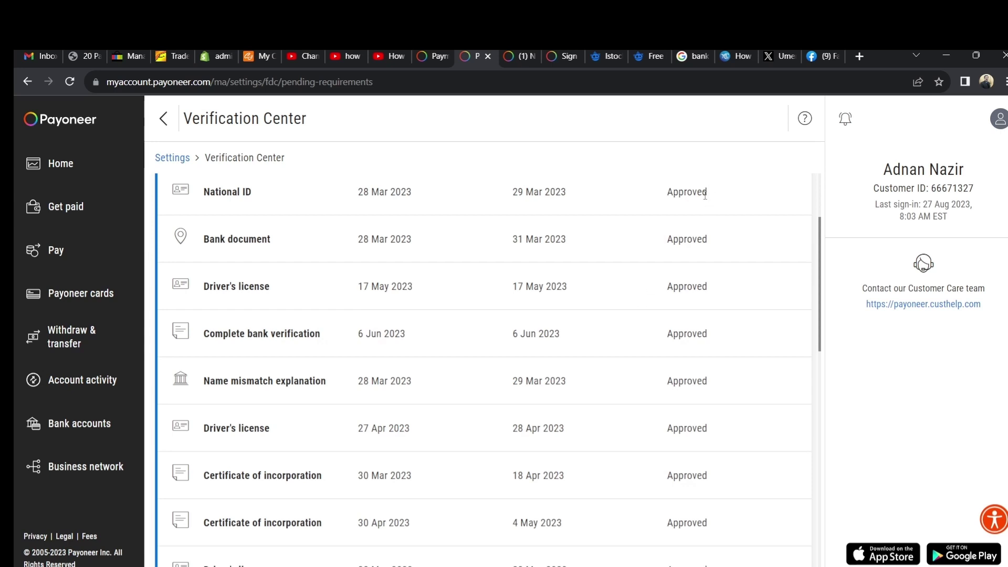
scroll(709, 194, "up", 10)
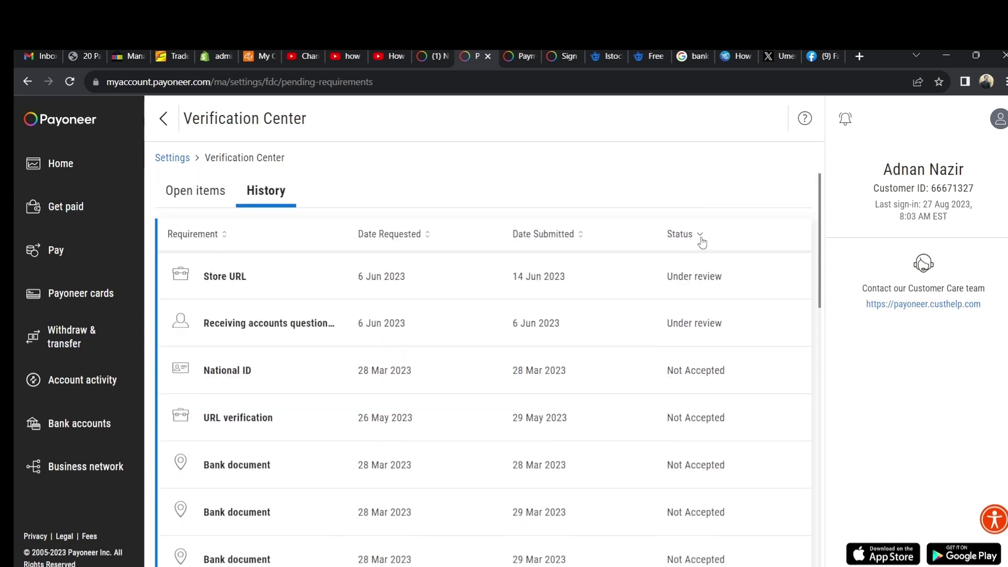